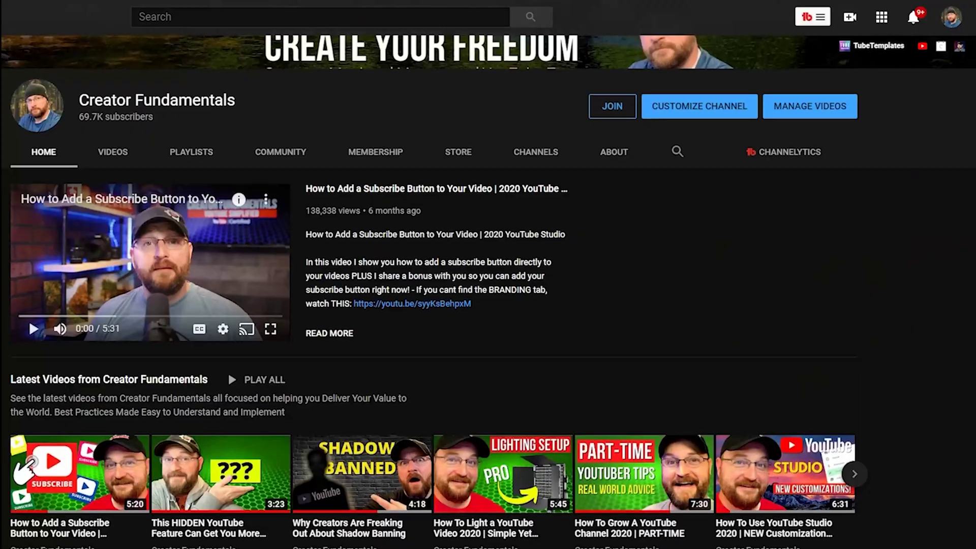
# Scroll down the YouTube channel home page through the Latest Videos and playlist rows
pyautogui.scroll(-2, 488, 292)
pyautogui.scroll(-3, 488, 291)
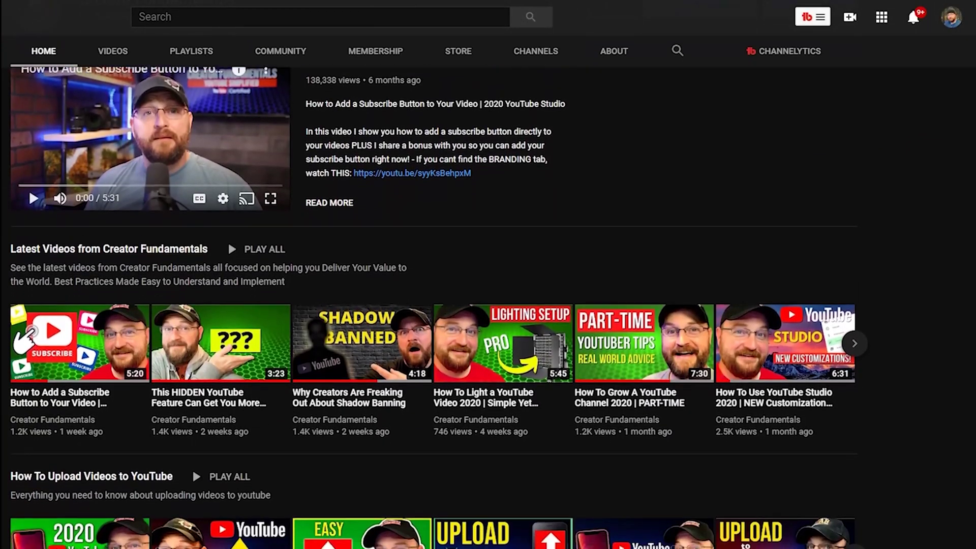
pyautogui.scroll(-3, 488, 292)
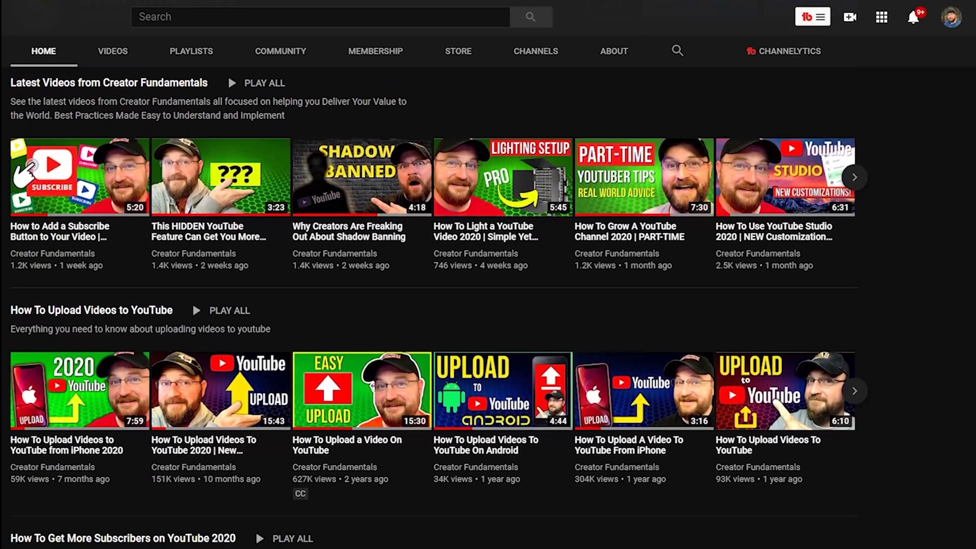
pyautogui.scroll(-3, 489, 292)
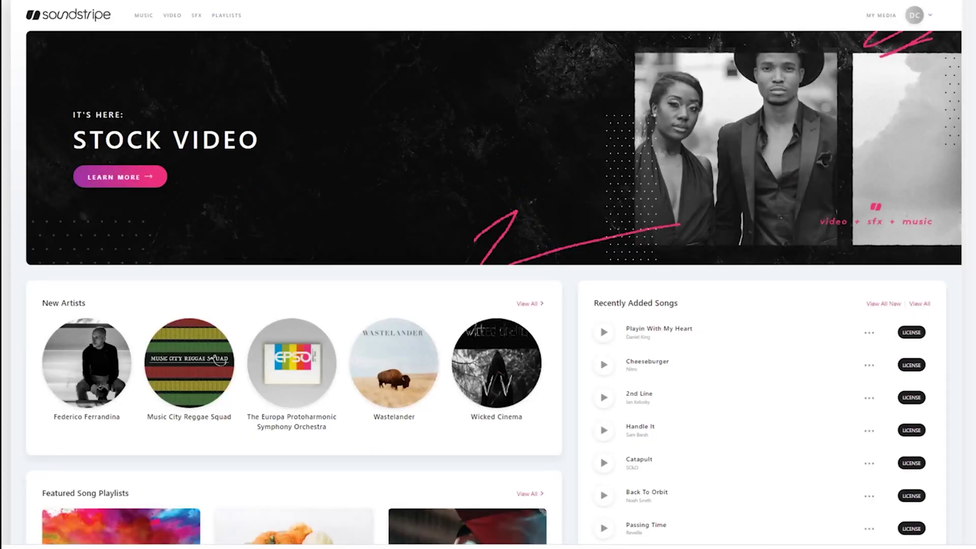
pyautogui.scroll(-2, 488, 291)
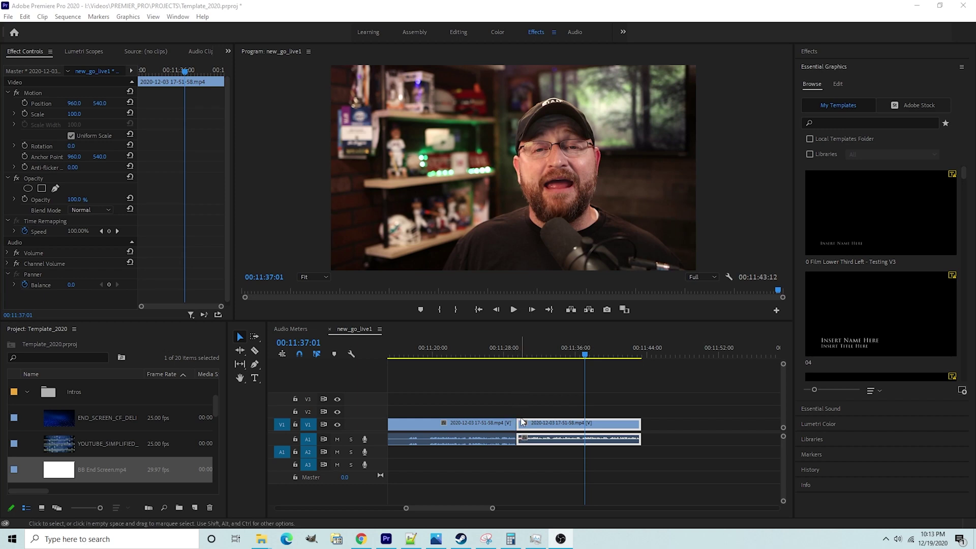
# Play back the talking-head clip's ending and stop the playhead at 00:11:33:17
pyautogui.moveTo(584, 358); pyautogui.dragTo(516, 358)
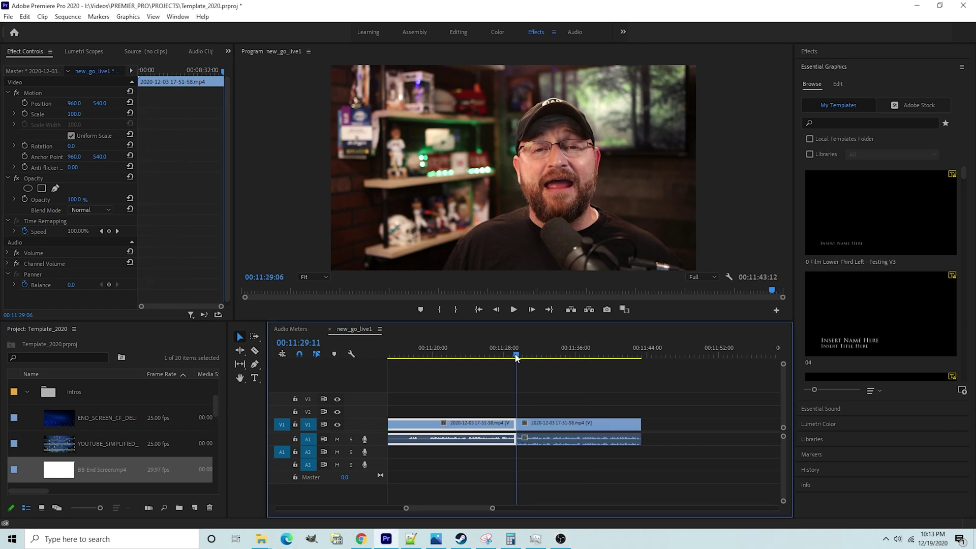
pyautogui.press('space')
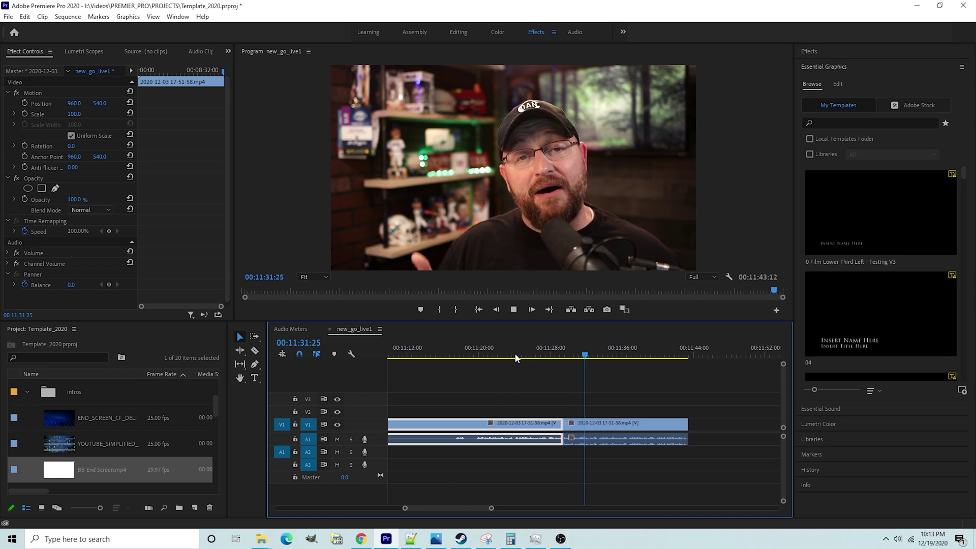
pyautogui.press('space')
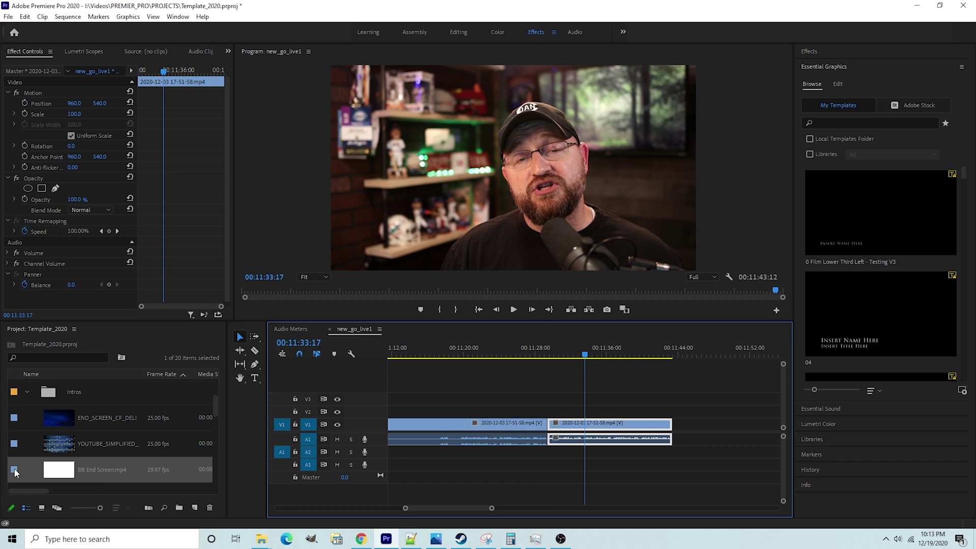
# Drop BB End Screen.mp4 on V2 at the playhead and lift the talking-head clip to V3
pyautogui.moveTo(15, 472); pyautogui.dragTo(558, 433)
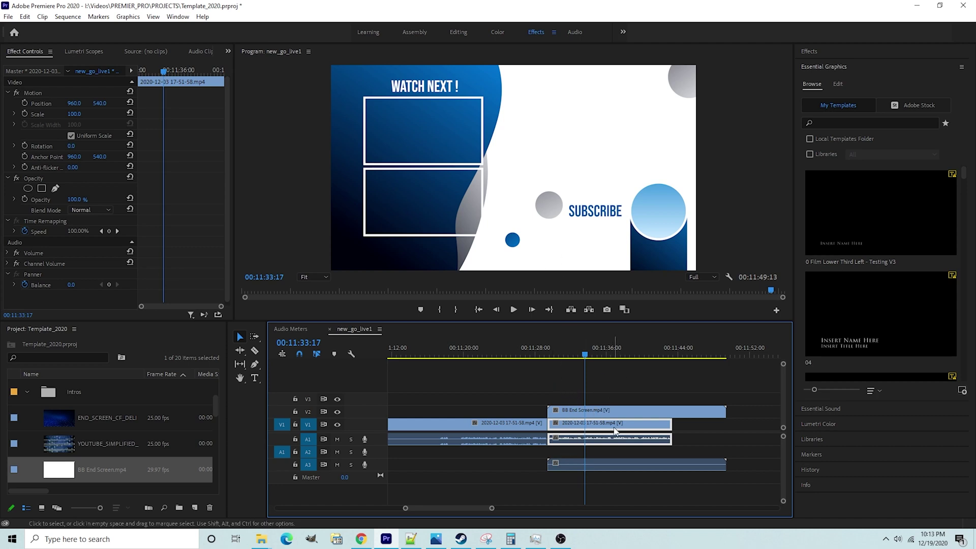
pyautogui.moveTo(614, 430); pyautogui.dragTo(610, 399)
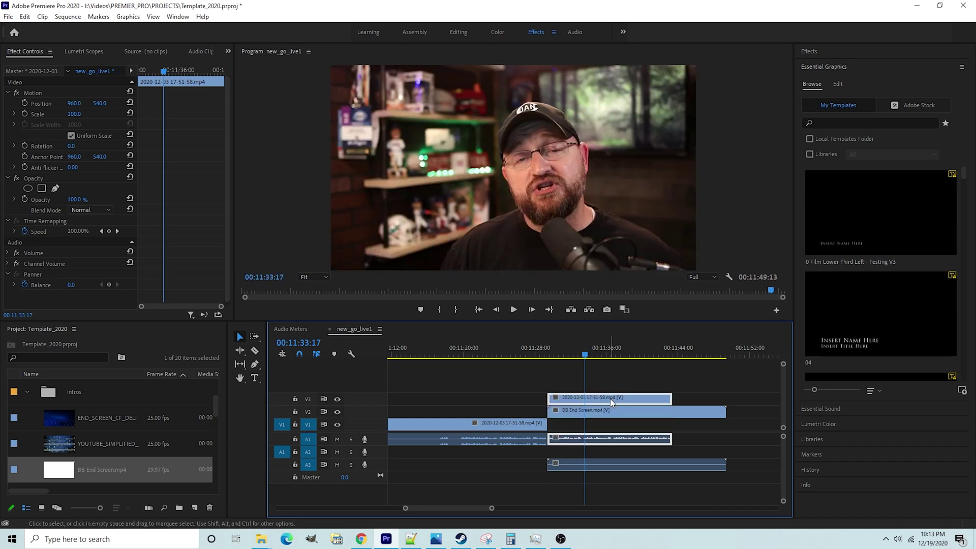
pyautogui.click(531, 196)
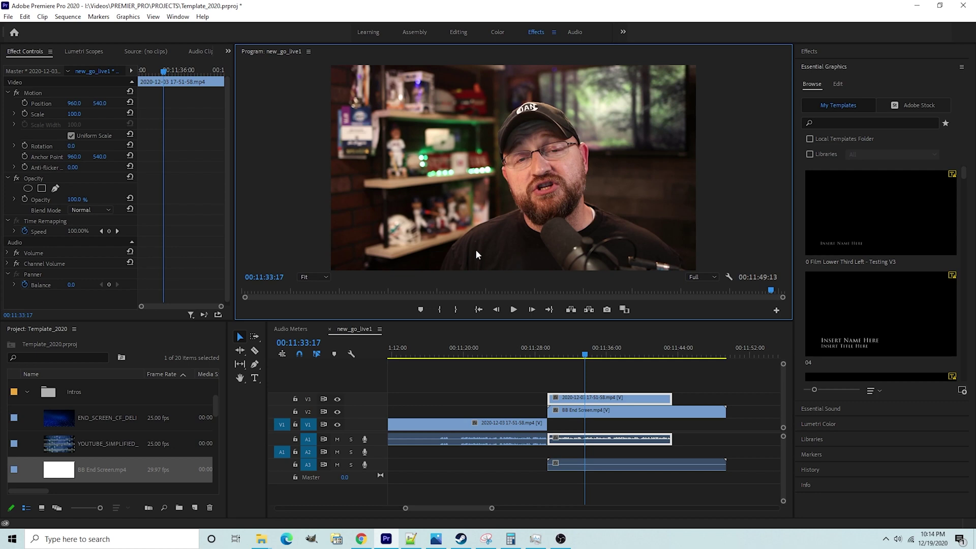
pyautogui.click(609, 398)
pyautogui.click(472, 209)
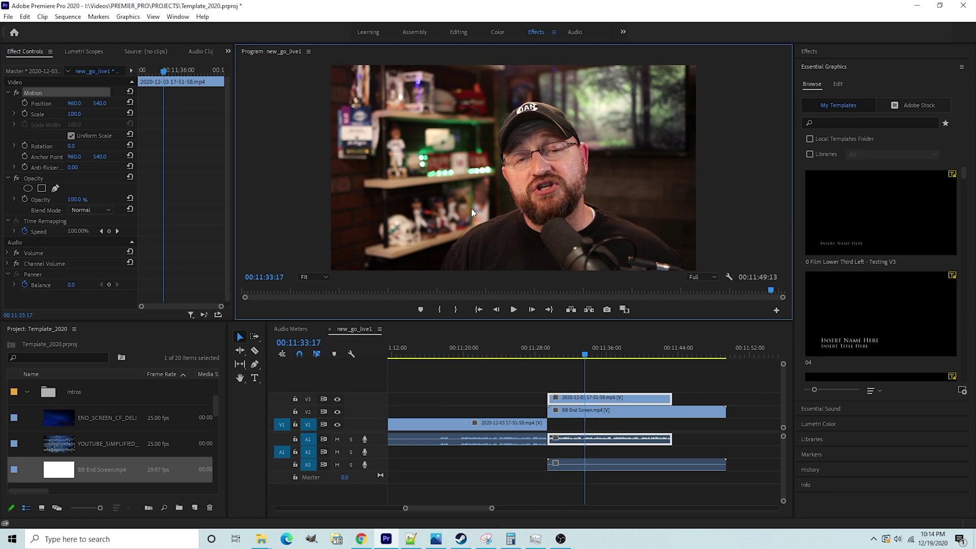
# Scale the talking-head video to 50.5 in the top-right corner, then preview the transition
pyautogui.moveTo(331, 270); pyautogui.dragTo(462, 223)
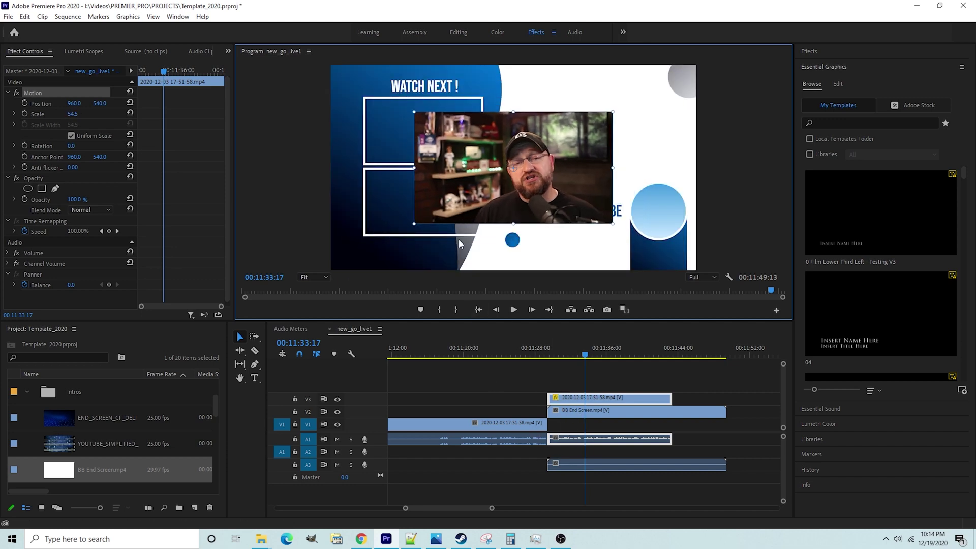
pyautogui.moveTo(504, 194); pyautogui.dragTo(585, 149)
pyautogui.moveTo(496, 175); pyautogui.dragTo(571, 153)
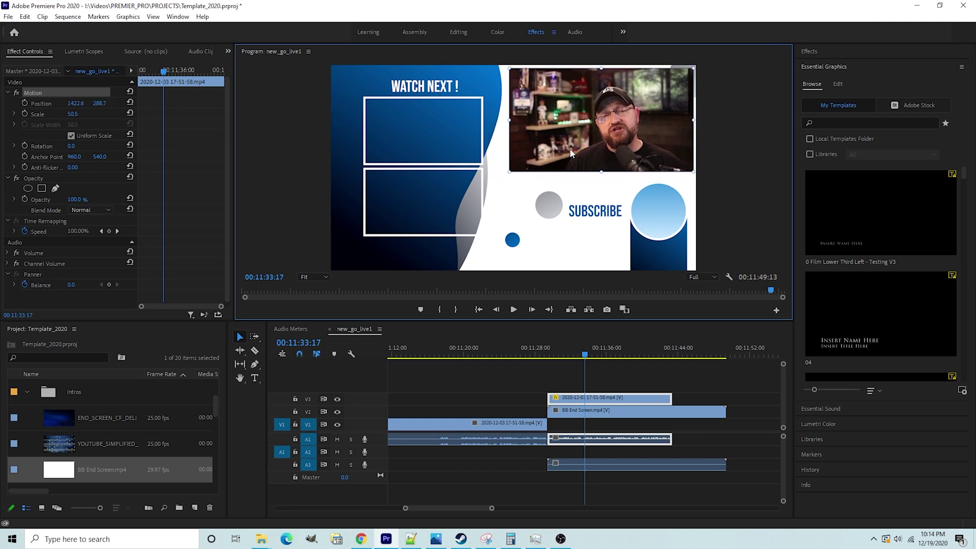
pyautogui.moveTo(594, 358); pyautogui.dragTo(543, 356)
pyautogui.press('space')
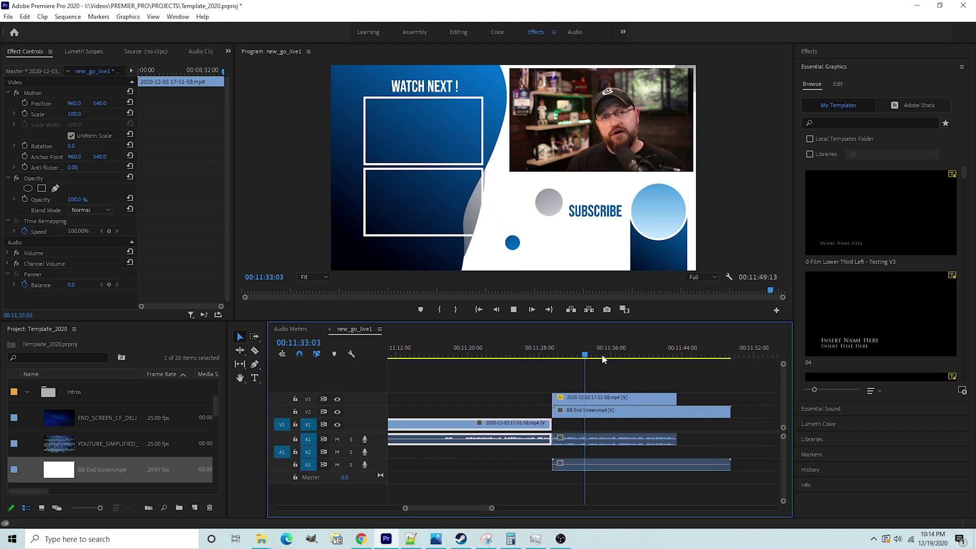
pyautogui.press('space')
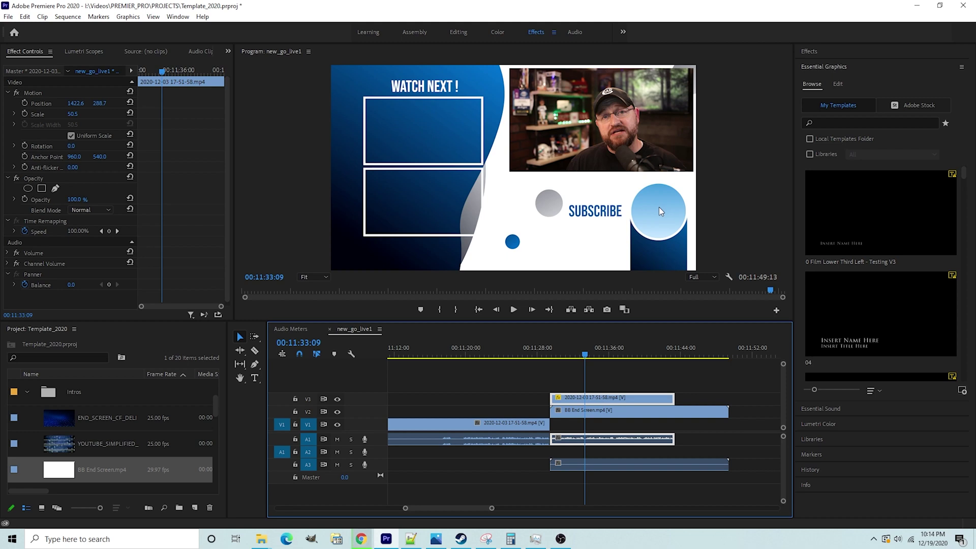
pyautogui.press('space')
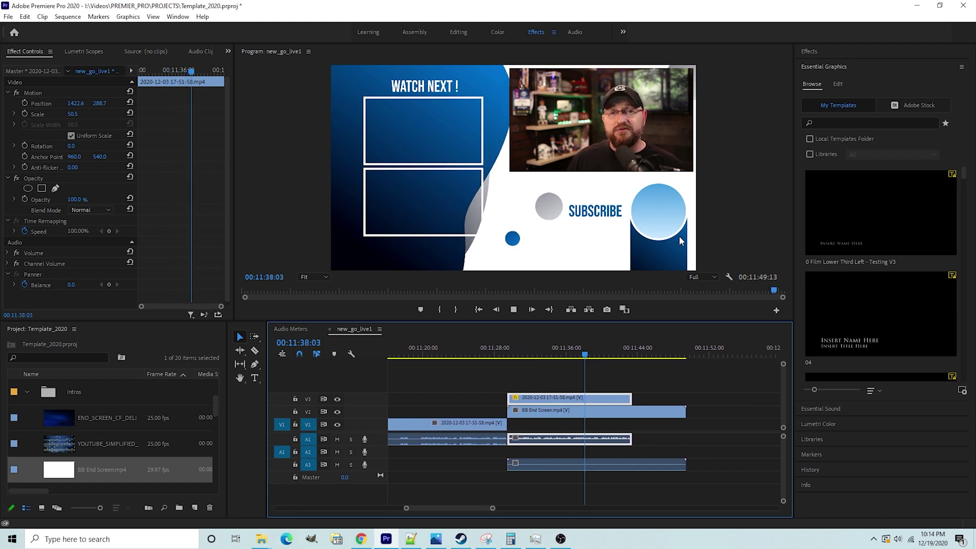
pyautogui.press('space')
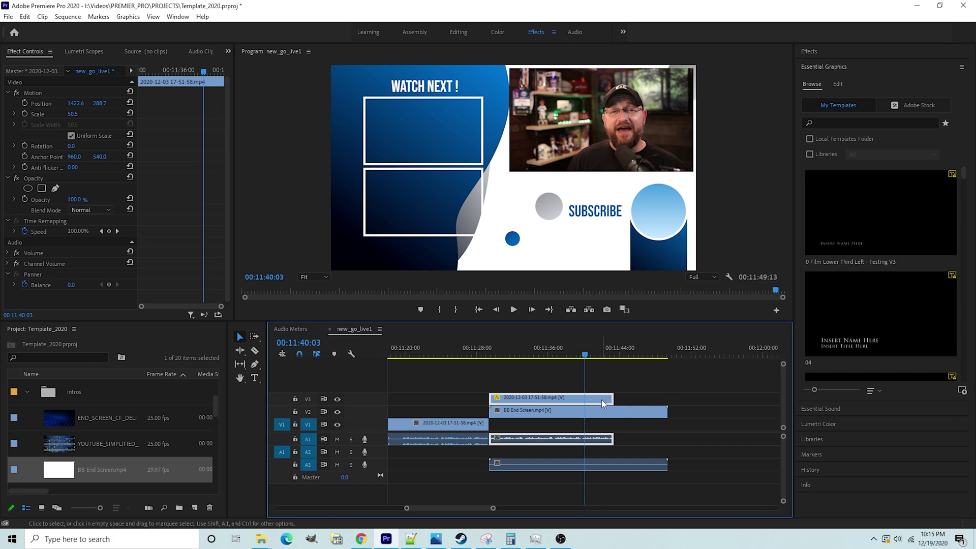
# Trim BB End Screen.mp4 to end with the V3 clip at 00:11:43:12 and play it back
pyautogui.click(653, 411)
pyautogui.moveTo(653, 411); pyautogui.dragTo(614, 411)
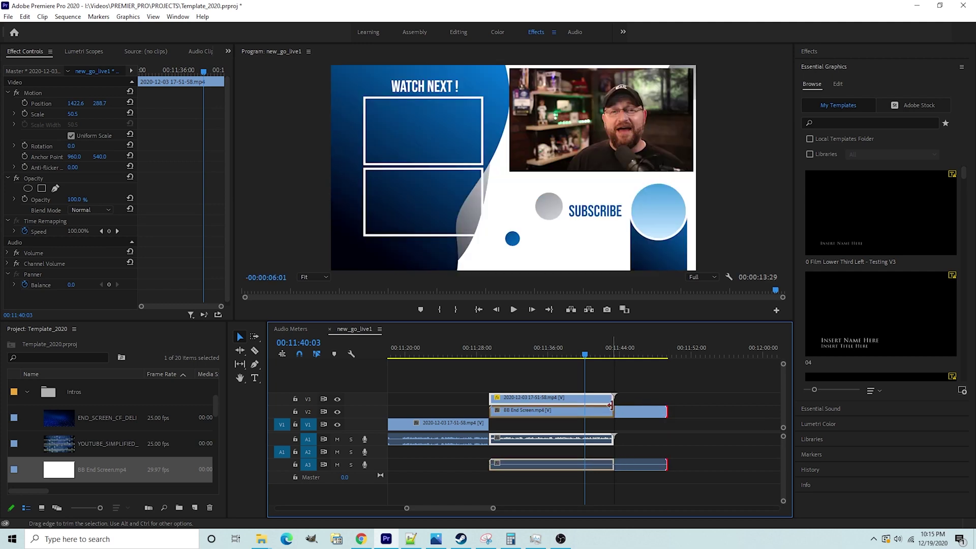
pyautogui.press('space')
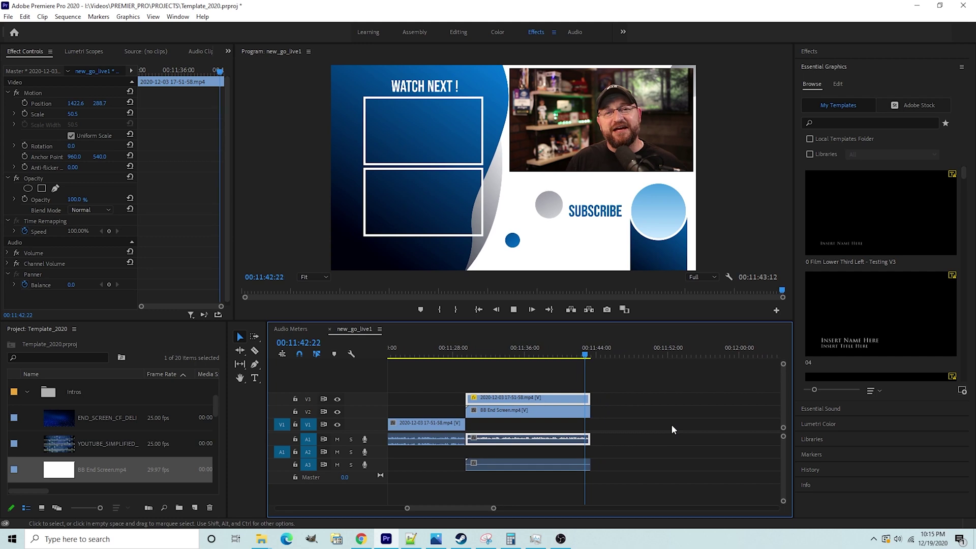
pyautogui.click(514, 310)
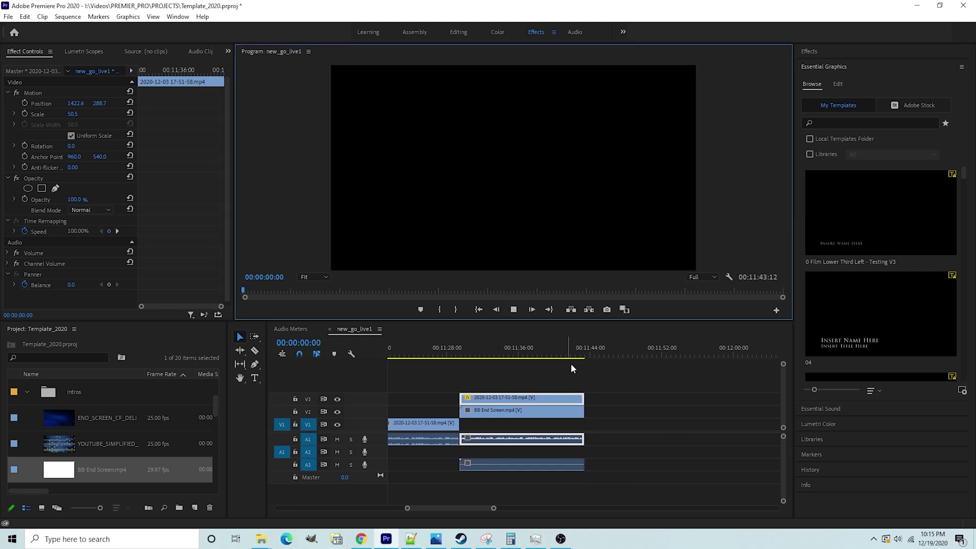
pyautogui.press('space')
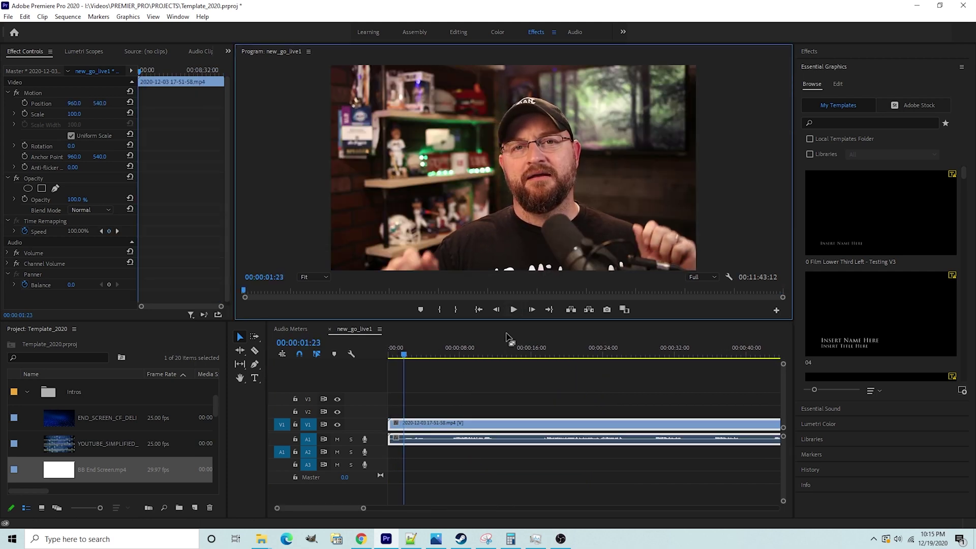
pyautogui.moveTo(365, 509); pyautogui.dragTo(689, 509)
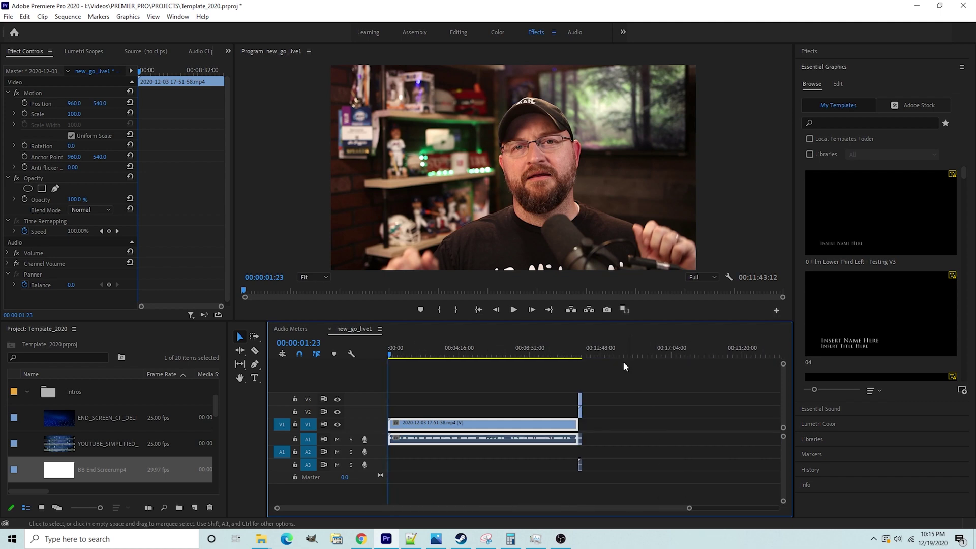
pyautogui.click(575, 351)
pyautogui.press('=')
pyautogui.press('=')
pyautogui.press('=')
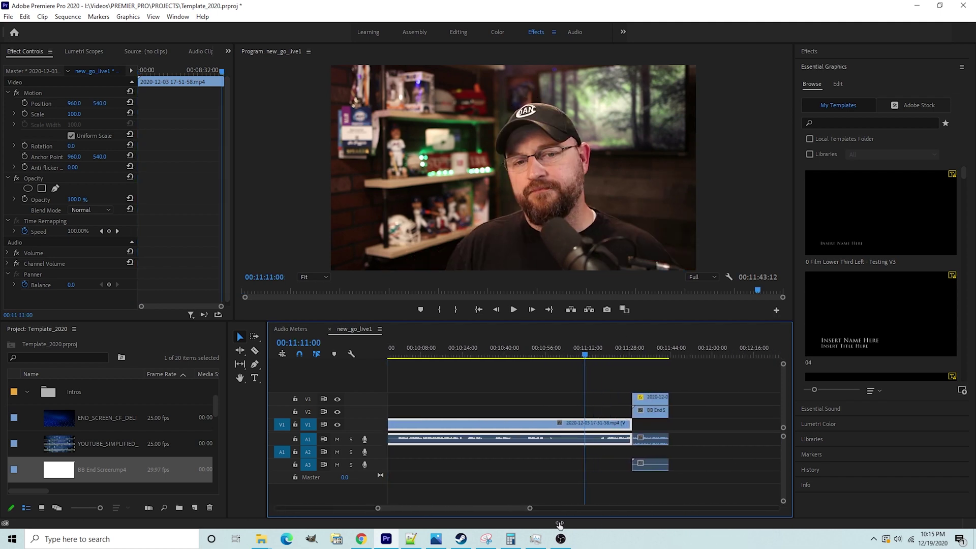
pyautogui.moveTo(587, 360); pyautogui.dragTo(650, 365)
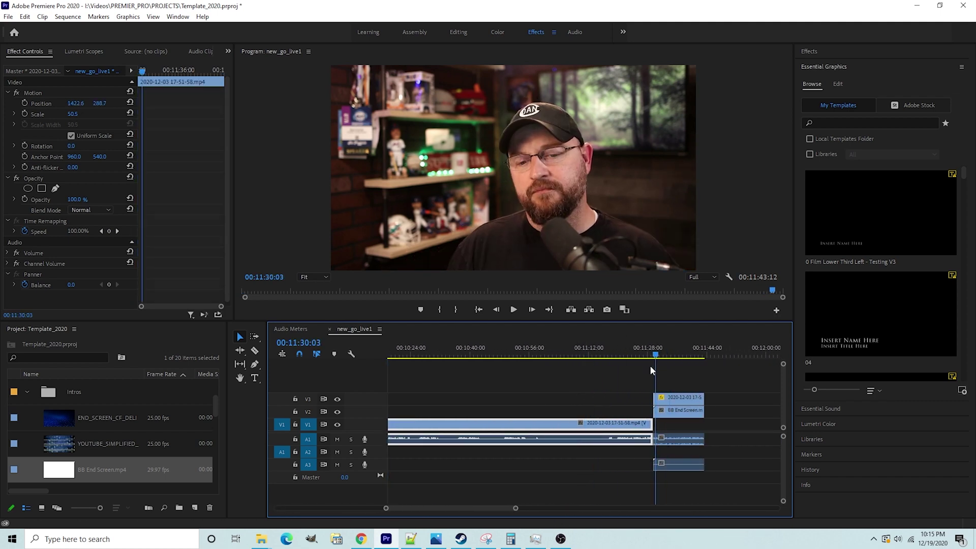
pyautogui.press('space')
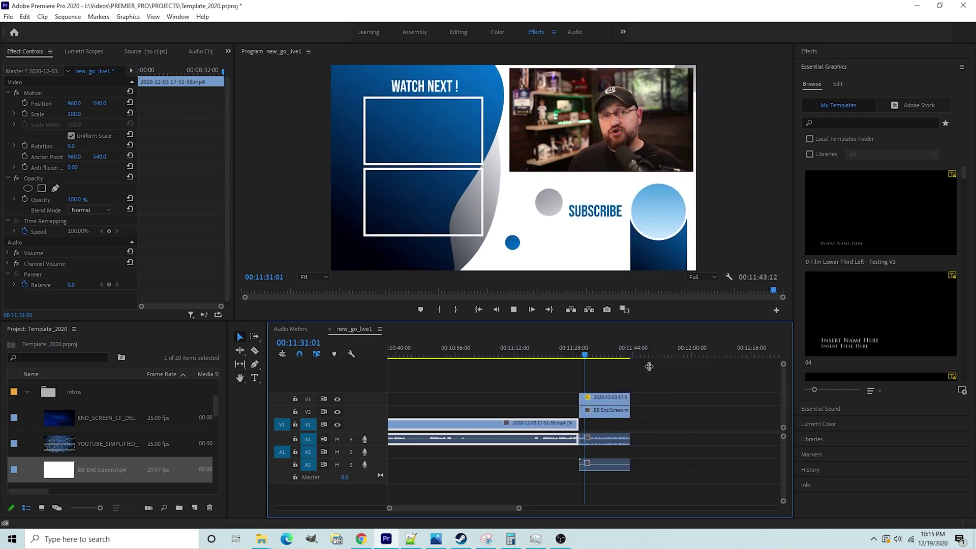
pyautogui.click(589, 399)
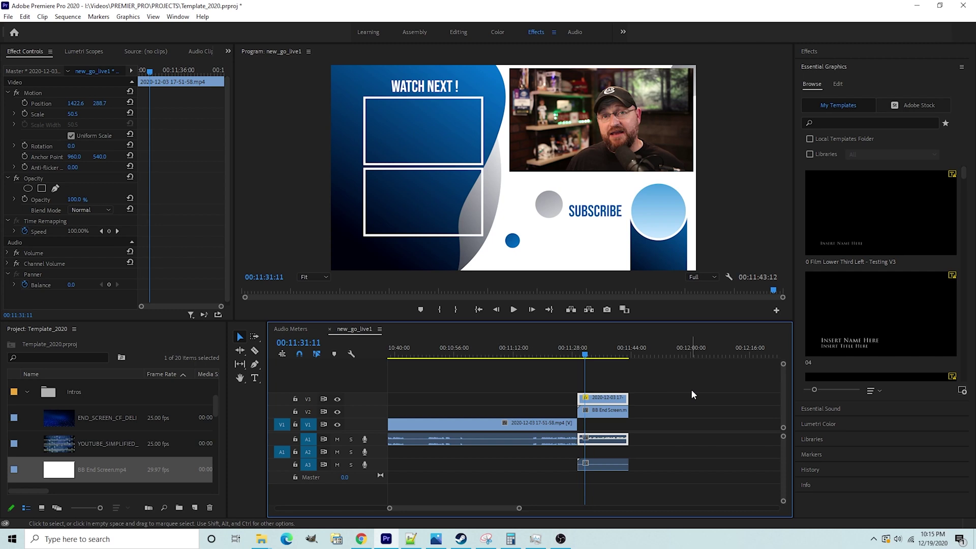
pyautogui.press('space')
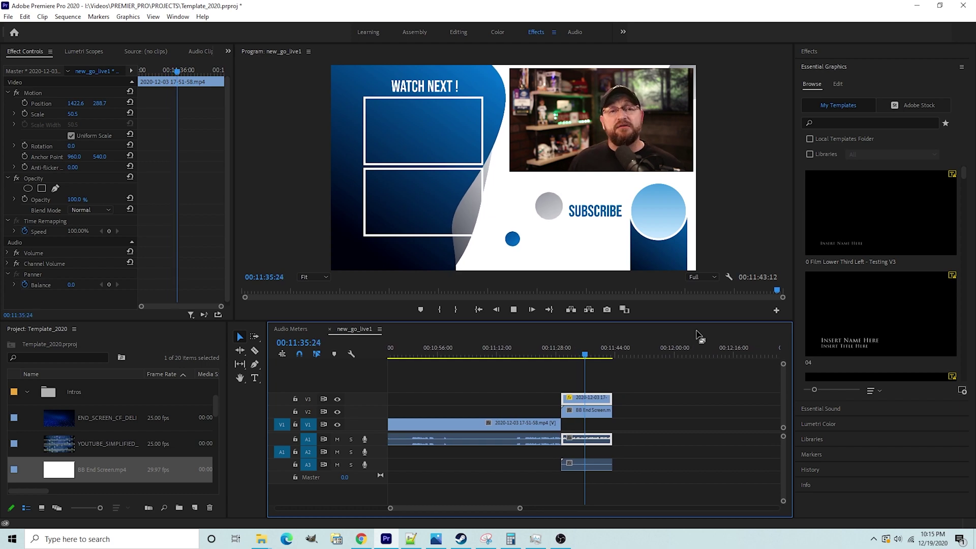
pyautogui.press('space')
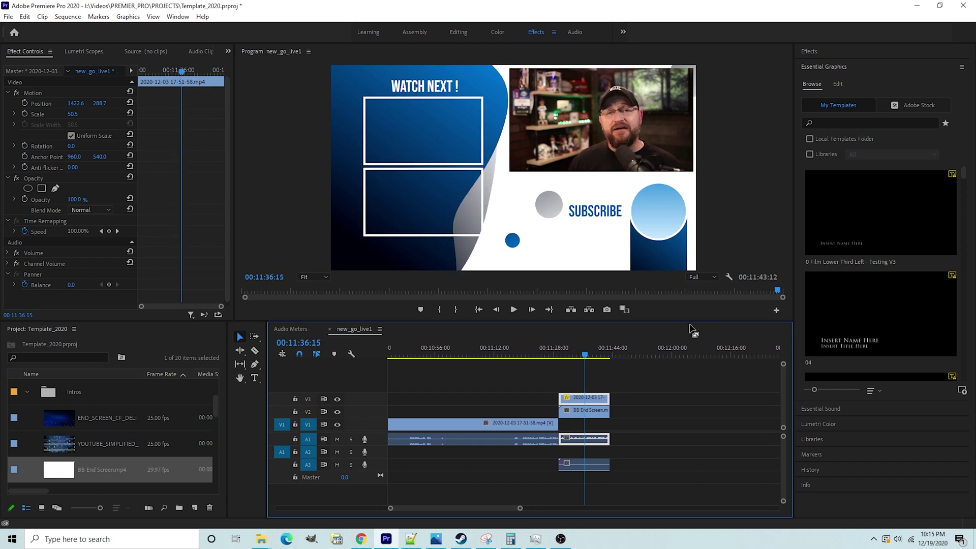